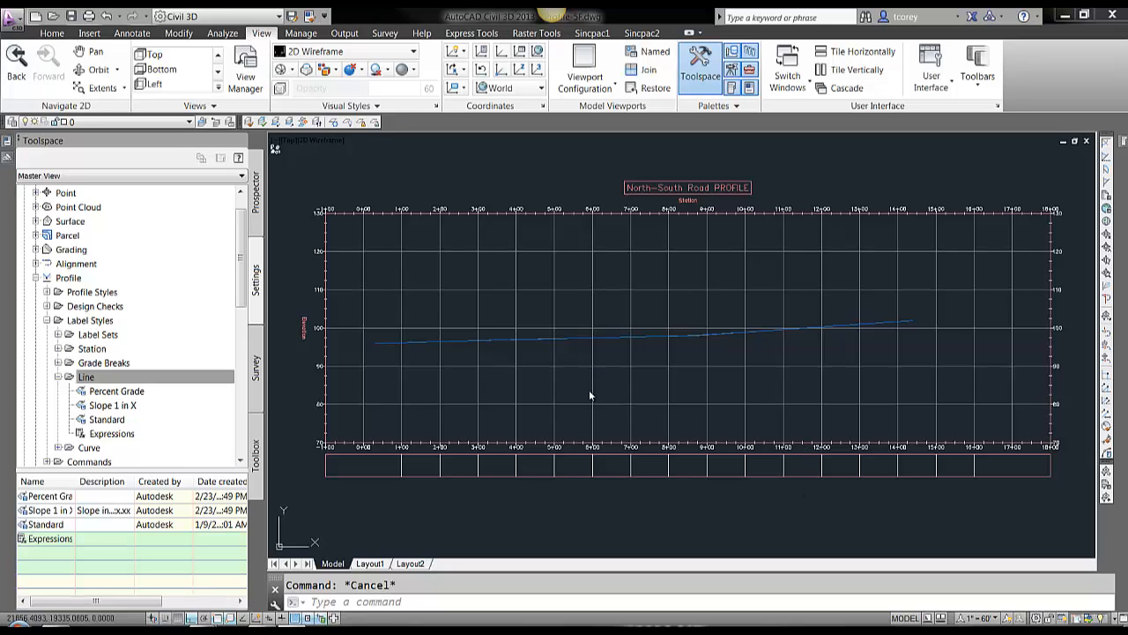
# Open the label settings of the centerline profile in the profile view and set the label type to Lines.
pyautogui.click(457, 340)
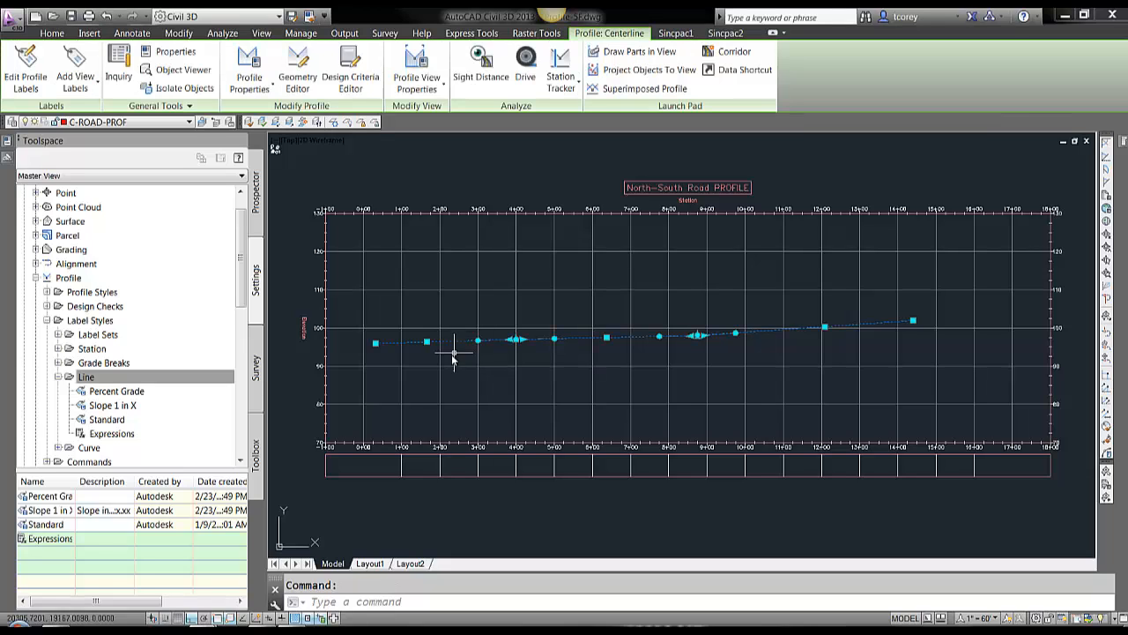
pyautogui.click(32, 77)
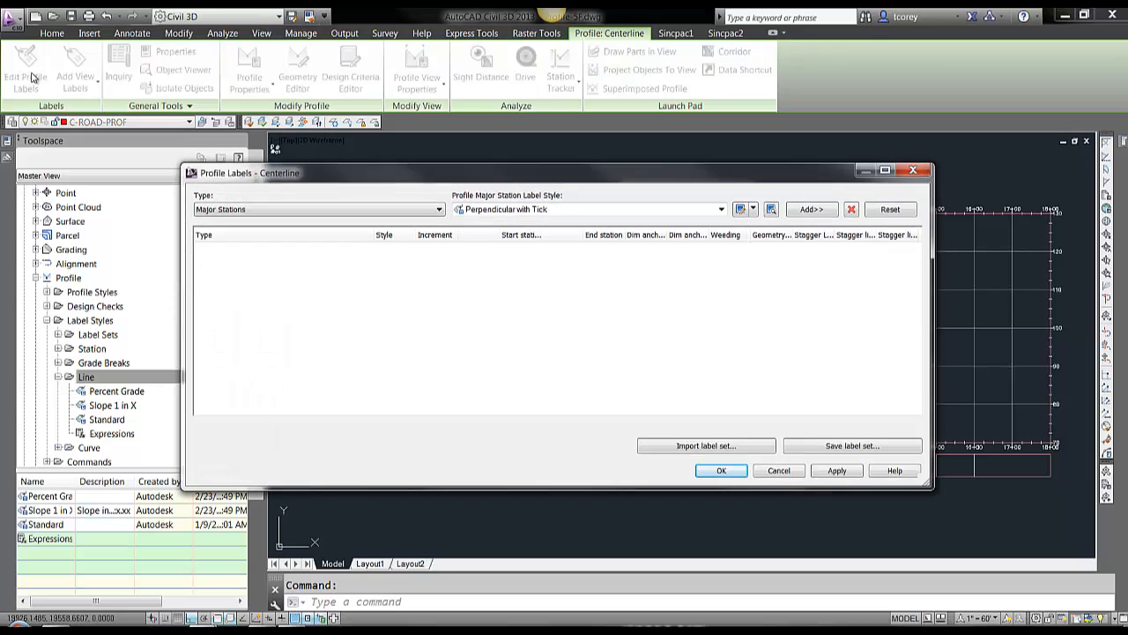
pyautogui.click(276, 212)
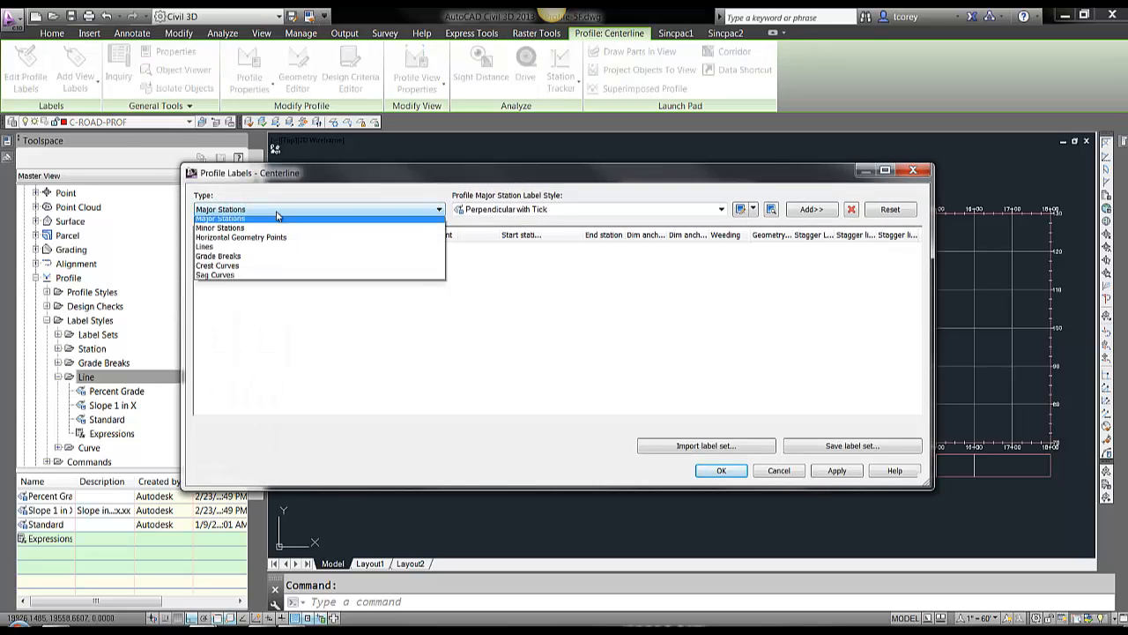
pyautogui.click(208, 252)
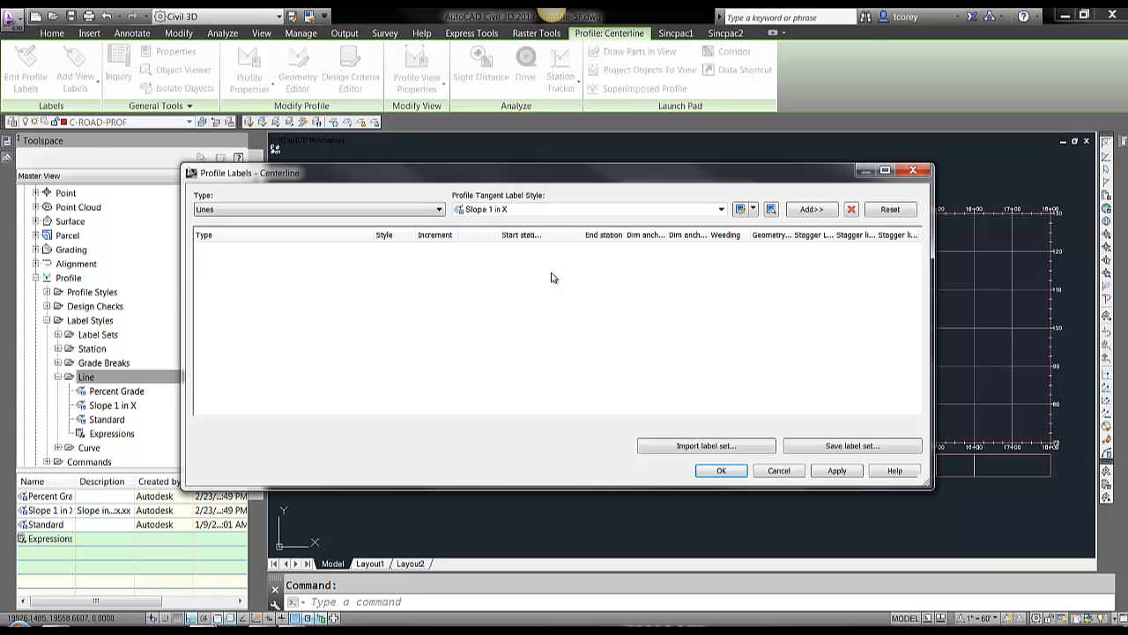
# Create a new profile tangent label style named "with arrows".
pyautogui.click(752, 210)
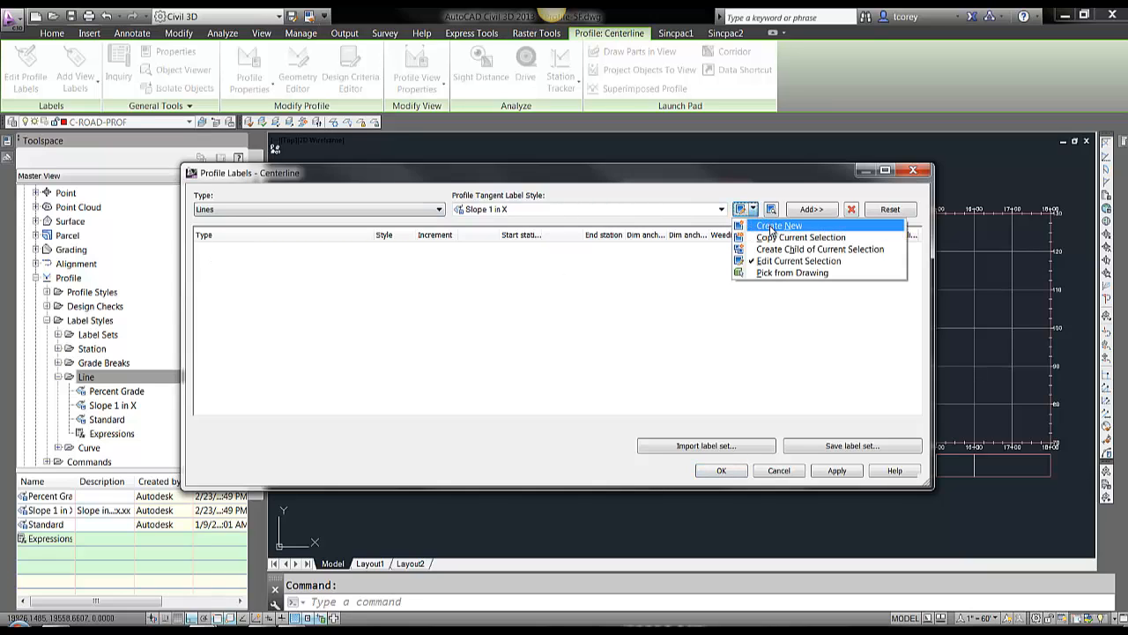
pyautogui.click(772, 226)
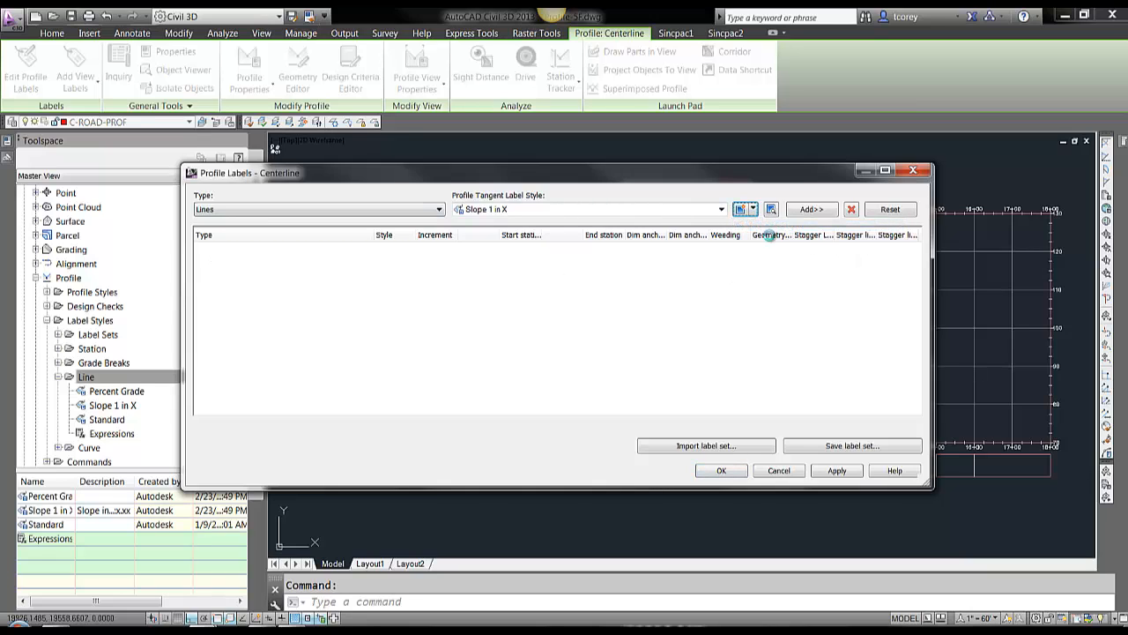
pyautogui.moveTo(222, 176); pyautogui.dragTo(299, 170)
pyautogui.moveTo(250, 226); pyautogui.dragTo(128, 230)
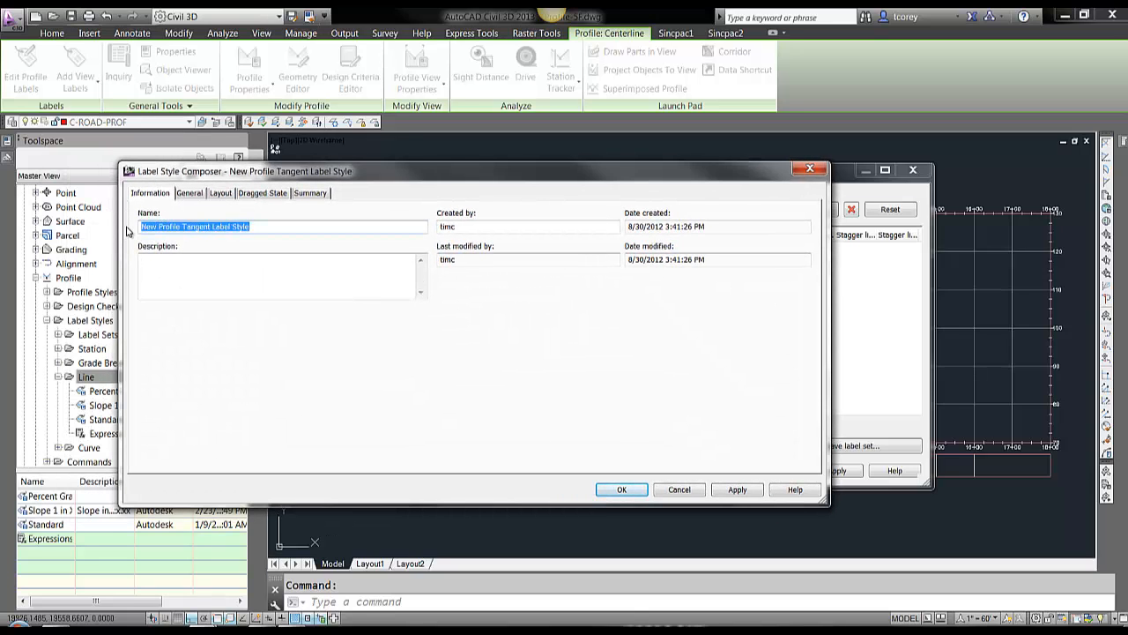
pyautogui.write('with arro')
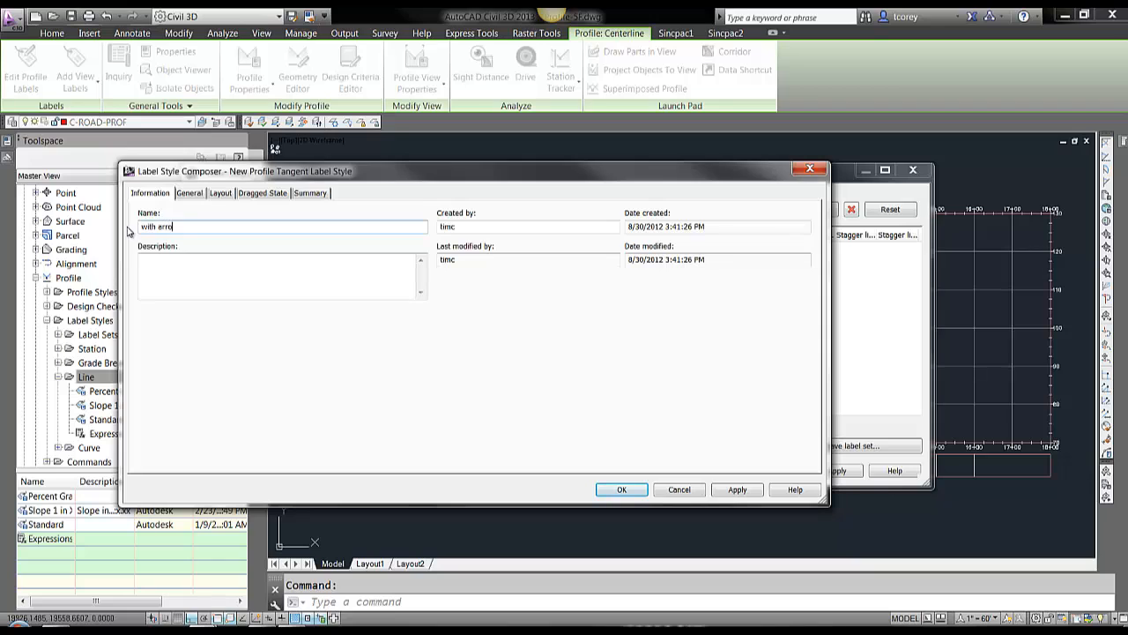
pyautogui.write('ws')
# Delete the Grade text component from the label style's layout and add a line component.
pyautogui.click(221, 193)
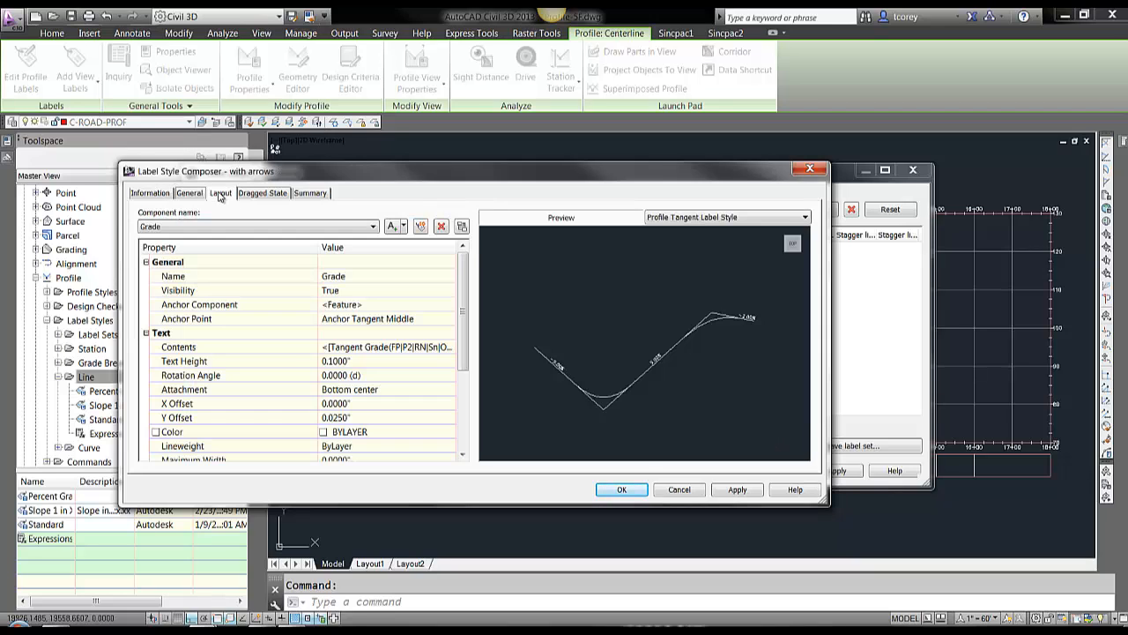
pyautogui.click(441, 227)
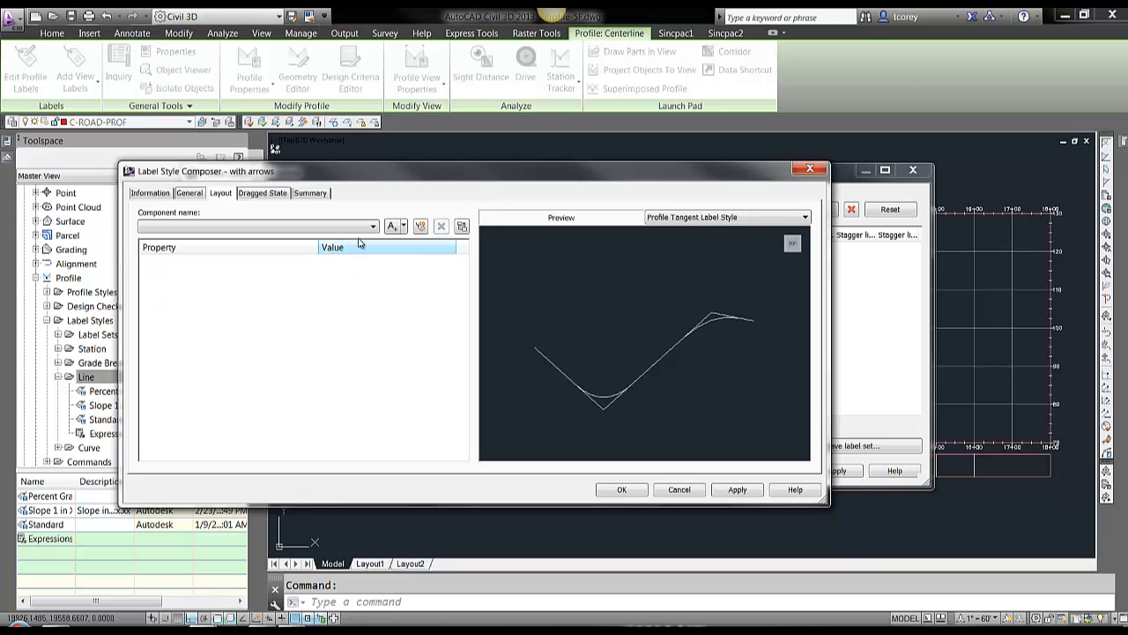
pyautogui.click(403, 226)
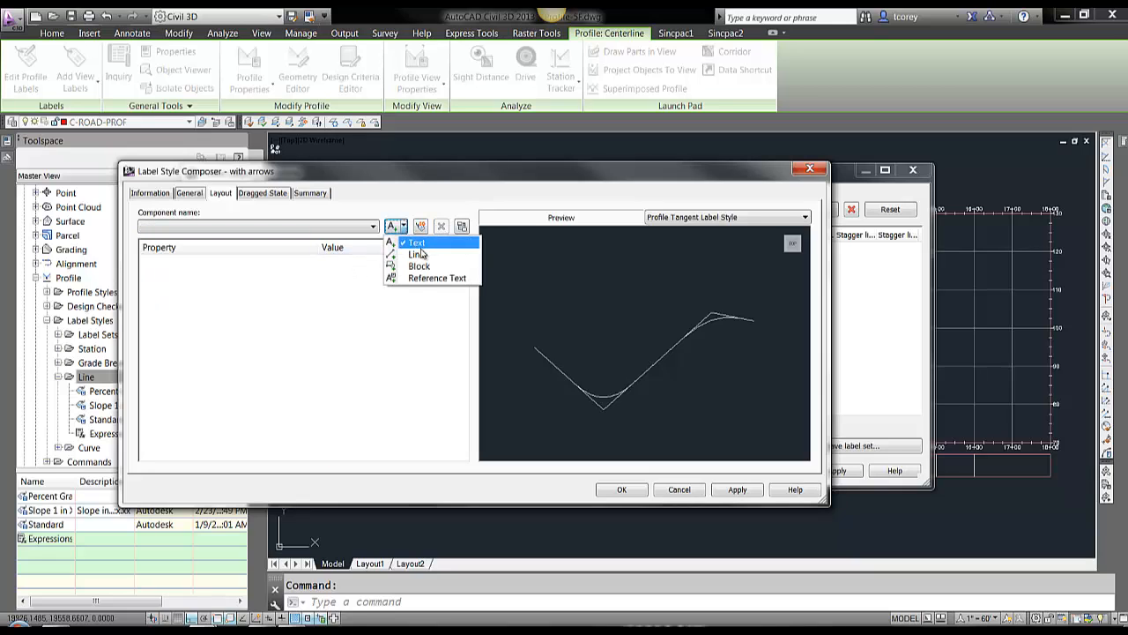
pyautogui.click(416, 254)
pyautogui.click(364, 277)
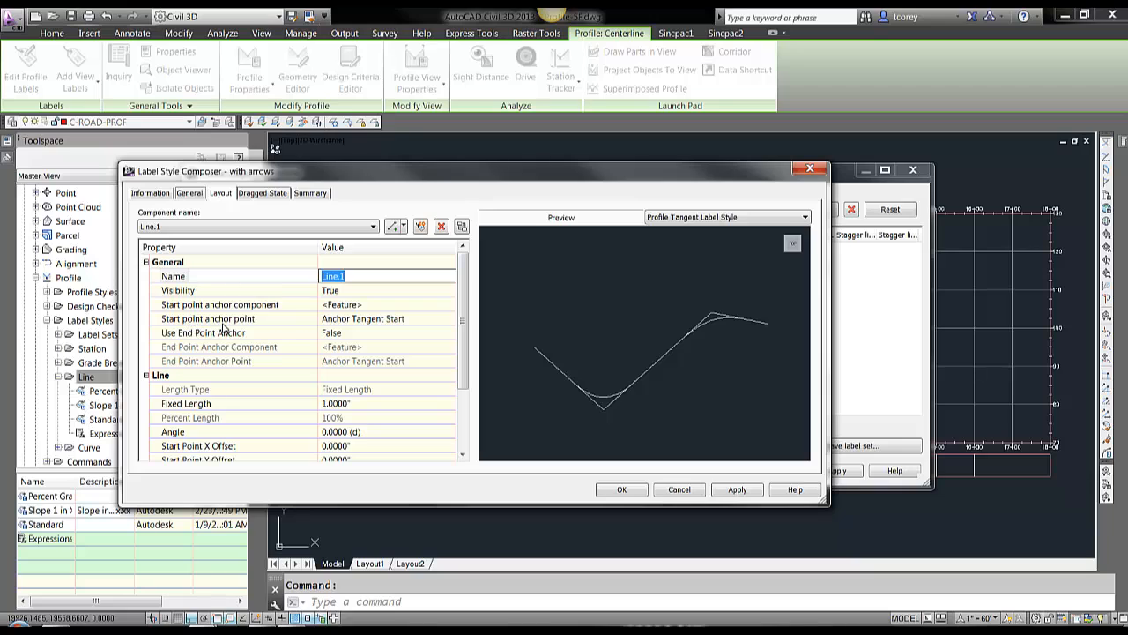
# Set the line component's start point anchor point to Anchor PVI Start Dimension.
pyautogui.click(361, 325)
pyautogui.click(360, 325)
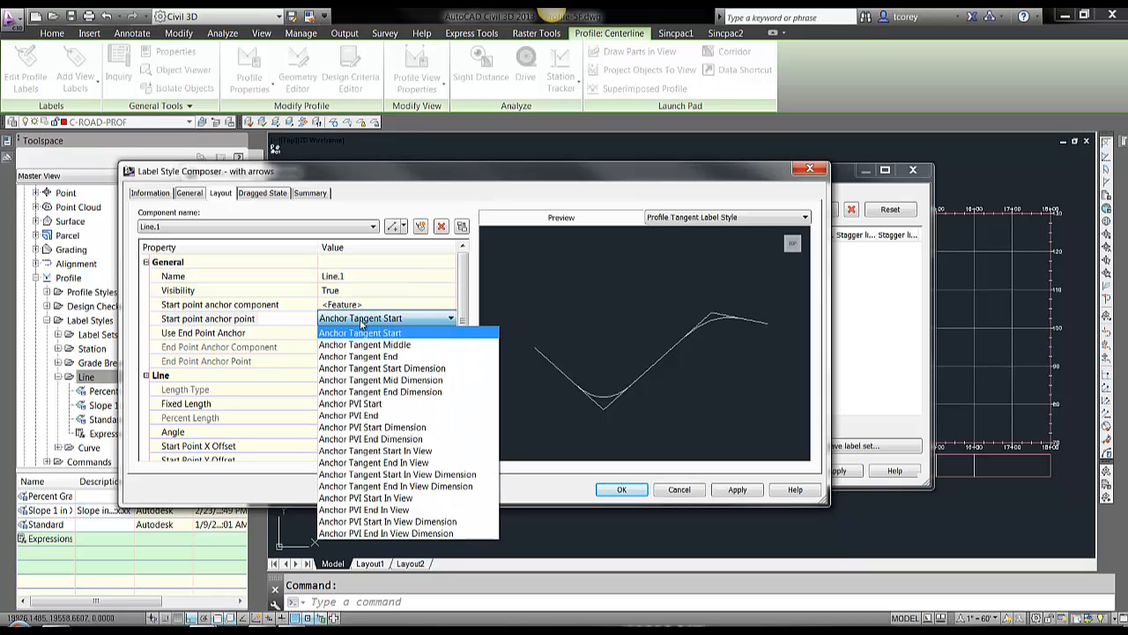
pyautogui.click(362, 427)
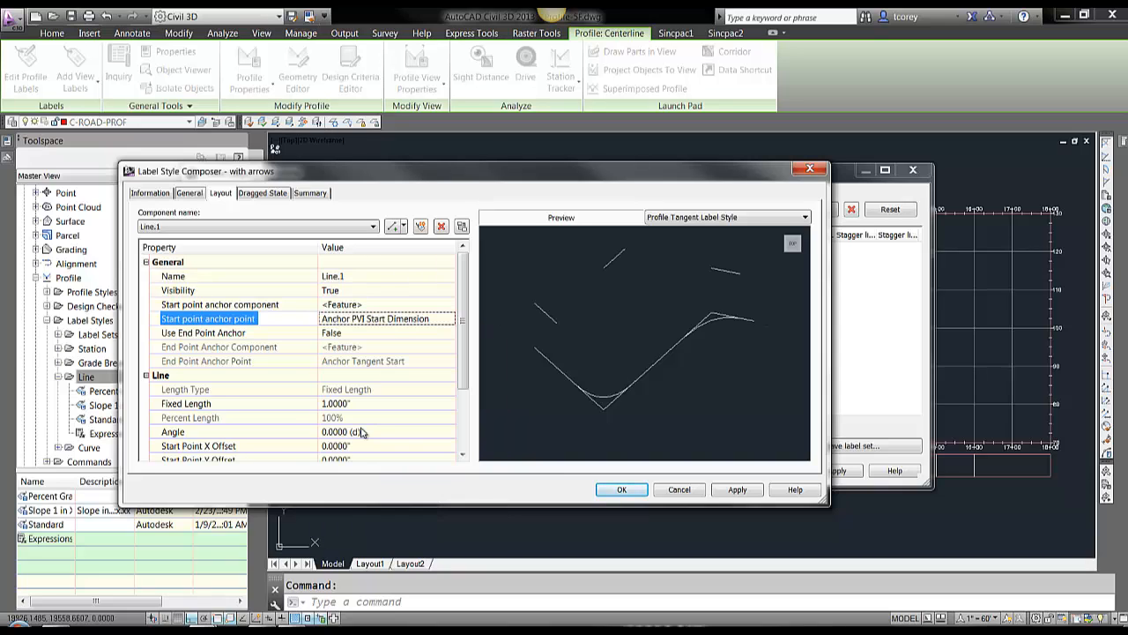
# Enable the line component's end point anchor and set its anchor point to Anchor PVI End Dimension.
pyautogui.click(362, 337)
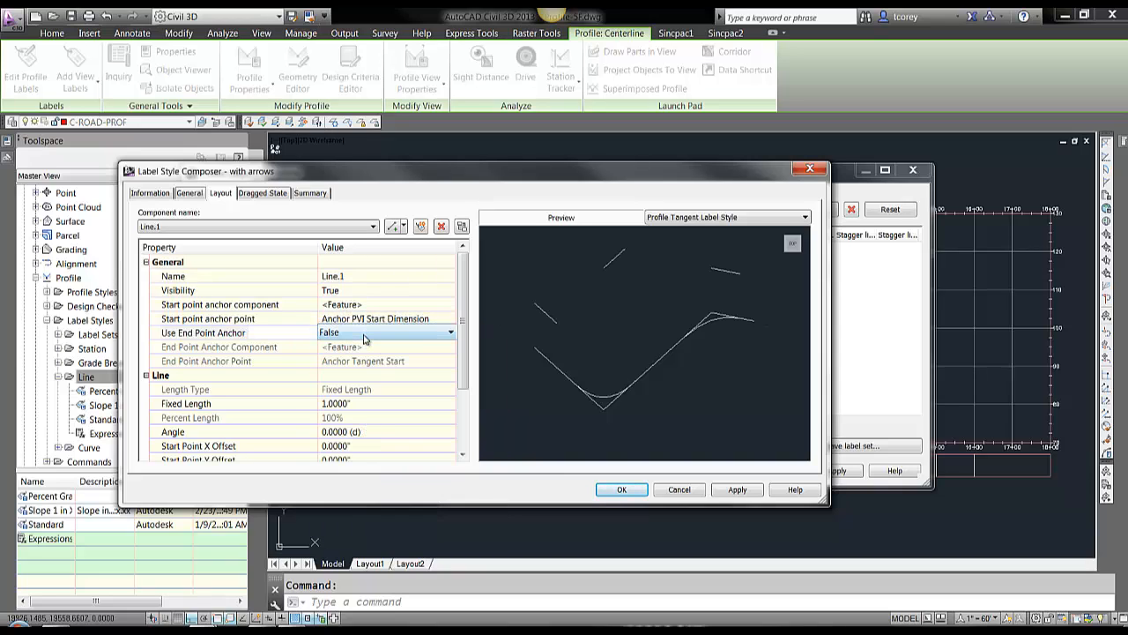
pyautogui.click(362, 337)
pyautogui.click(350, 359)
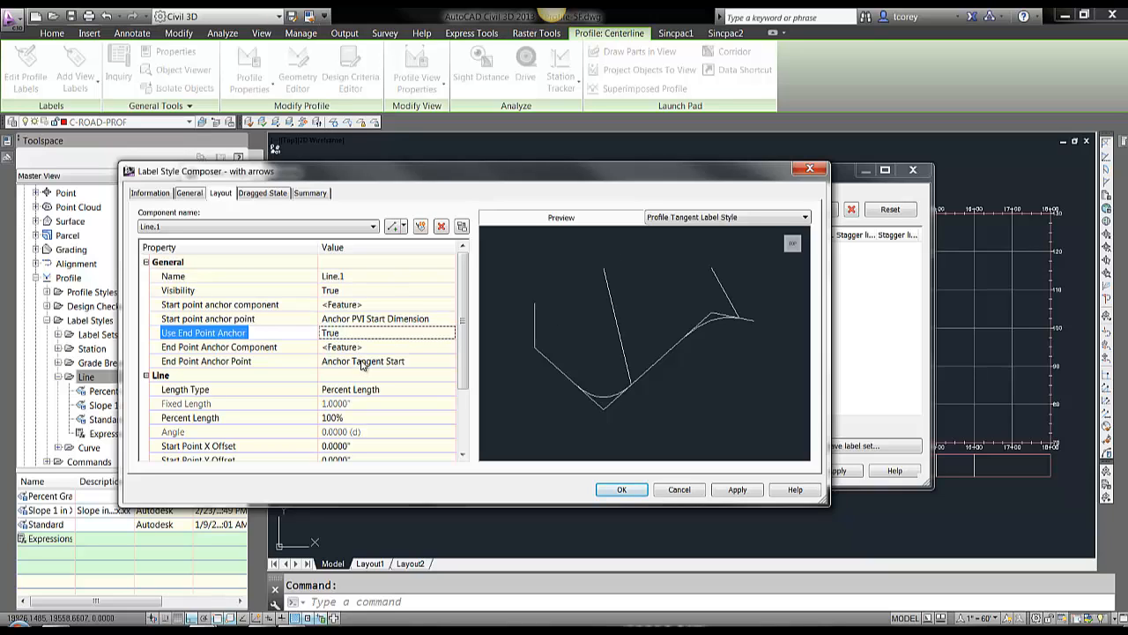
pyautogui.click(361, 362)
pyautogui.click(361, 363)
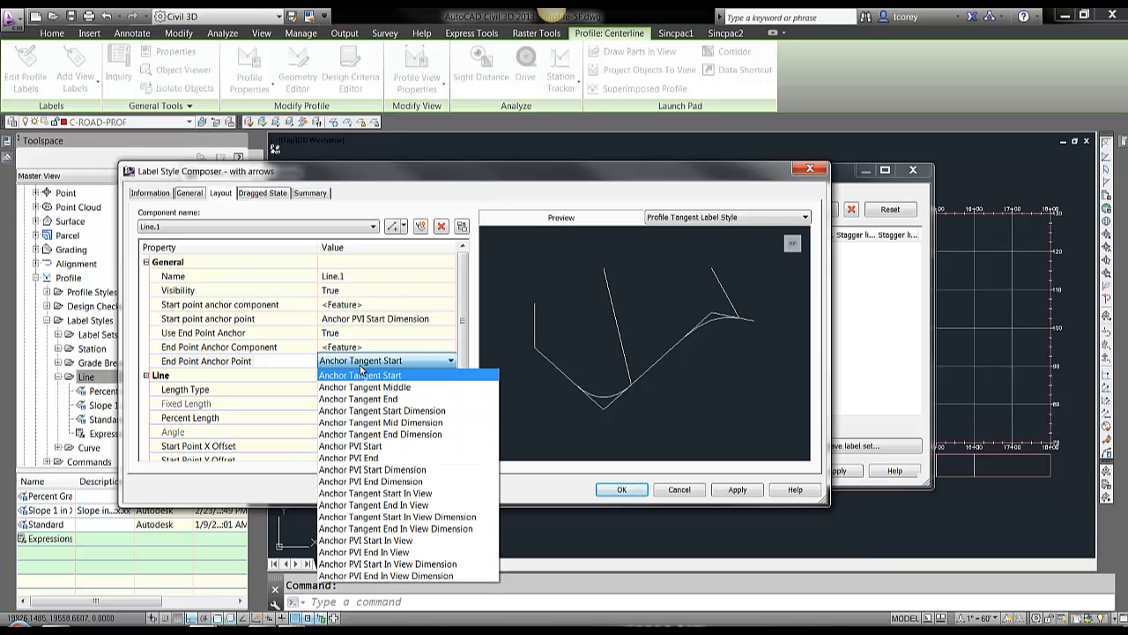
pyautogui.click(371, 481)
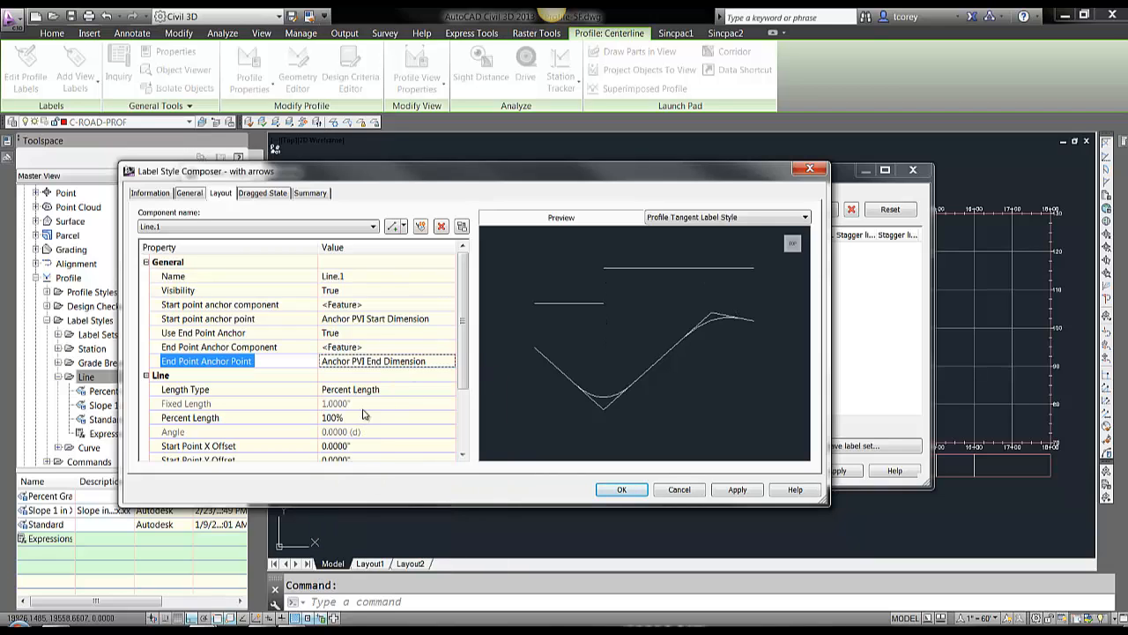
pyautogui.moveTo(462, 336); pyautogui.dragTo(462, 370)
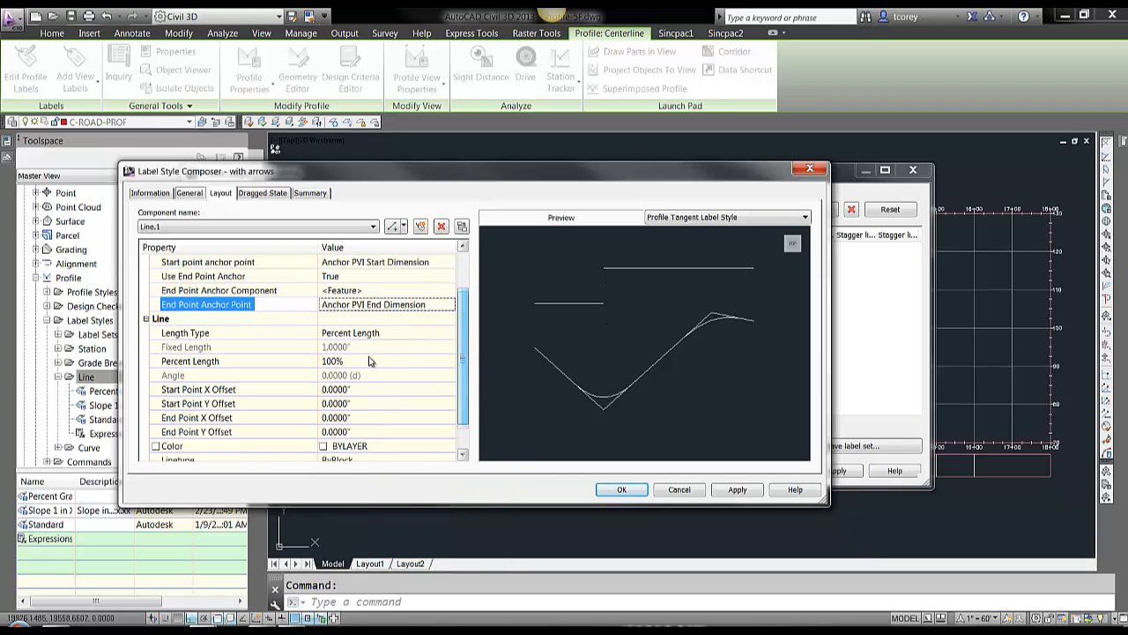
pyautogui.click(364, 362)
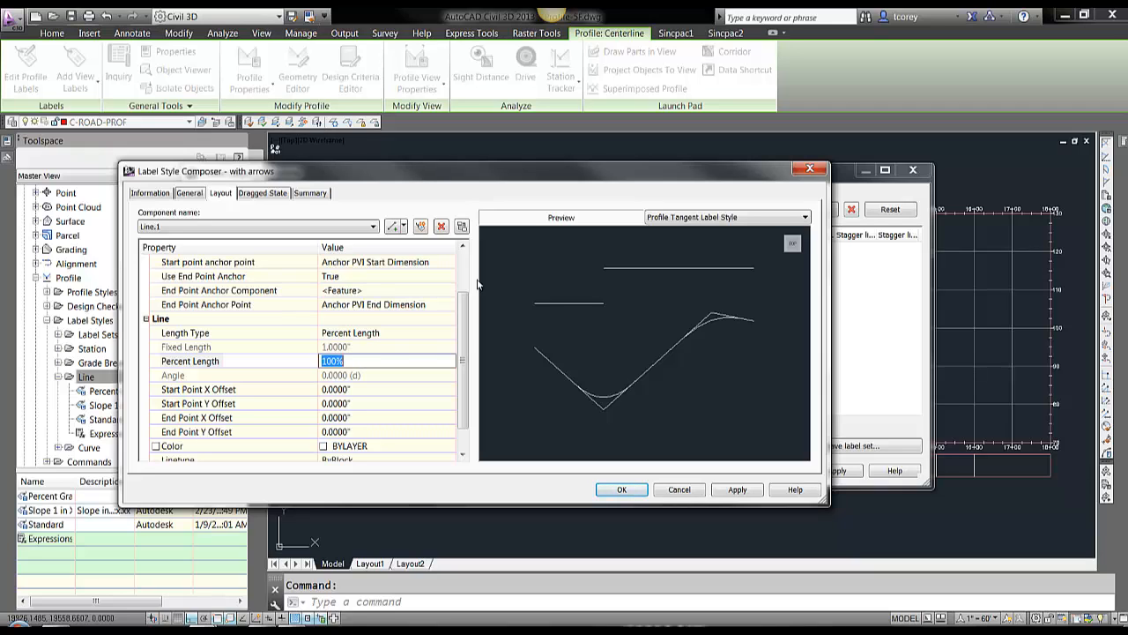
pyautogui.moveTo(465, 304); pyautogui.dragTo(459, 265)
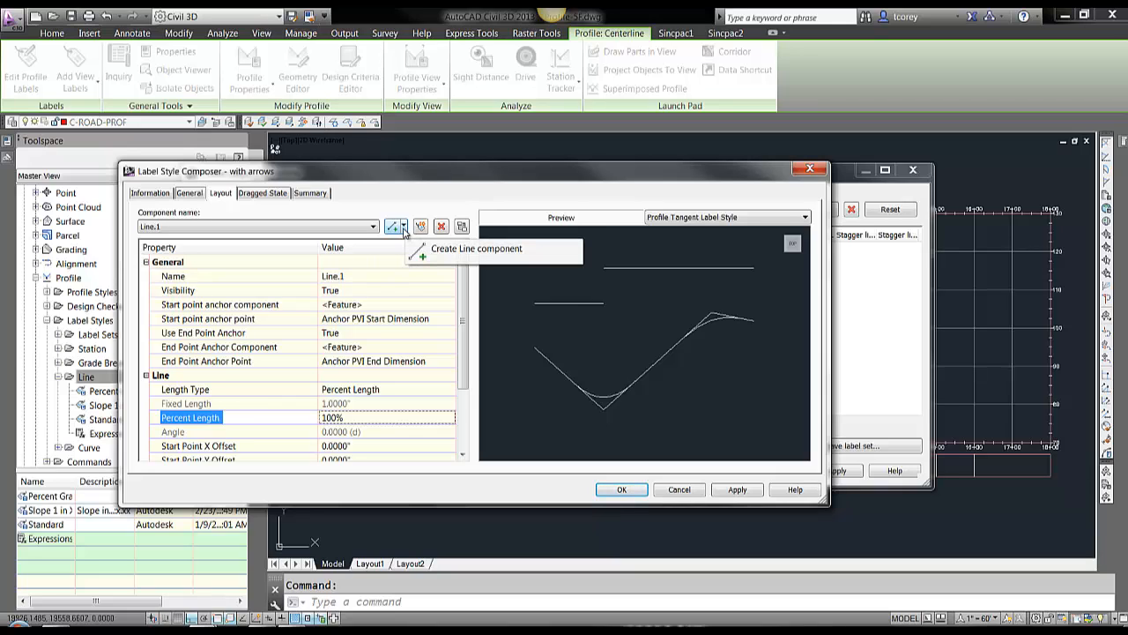
# Add a block component named Arrow1 to the label style and set its anchor point to Anchor PVI Start Dimension.
pyautogui.click(404, 228)
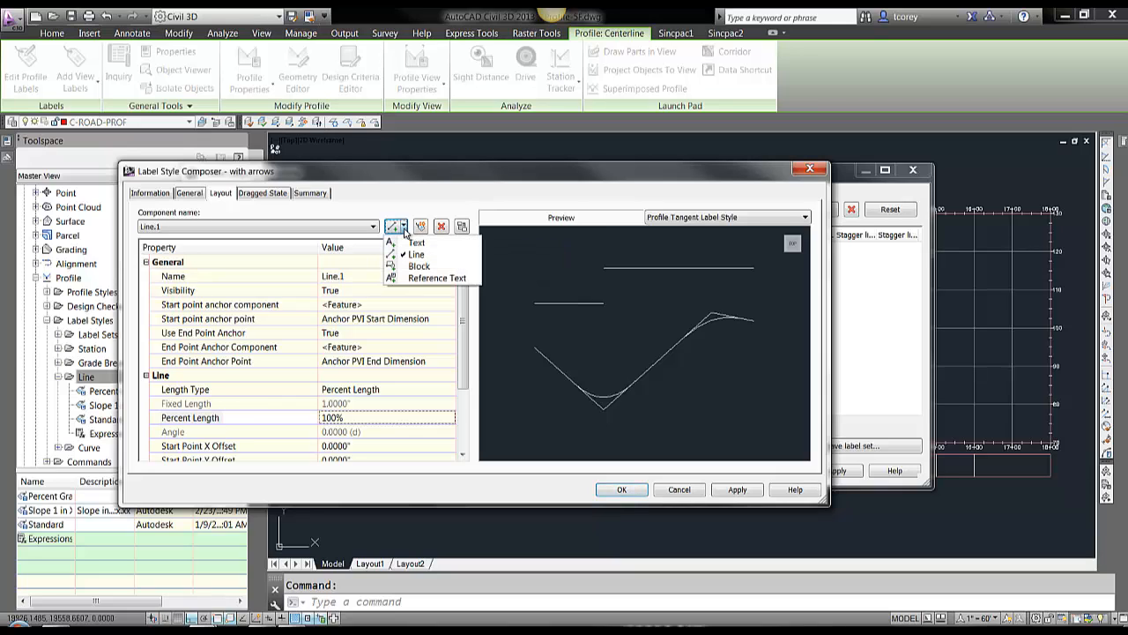
pyautogui.click(421, 266)
pyautogui.click(387, 278)
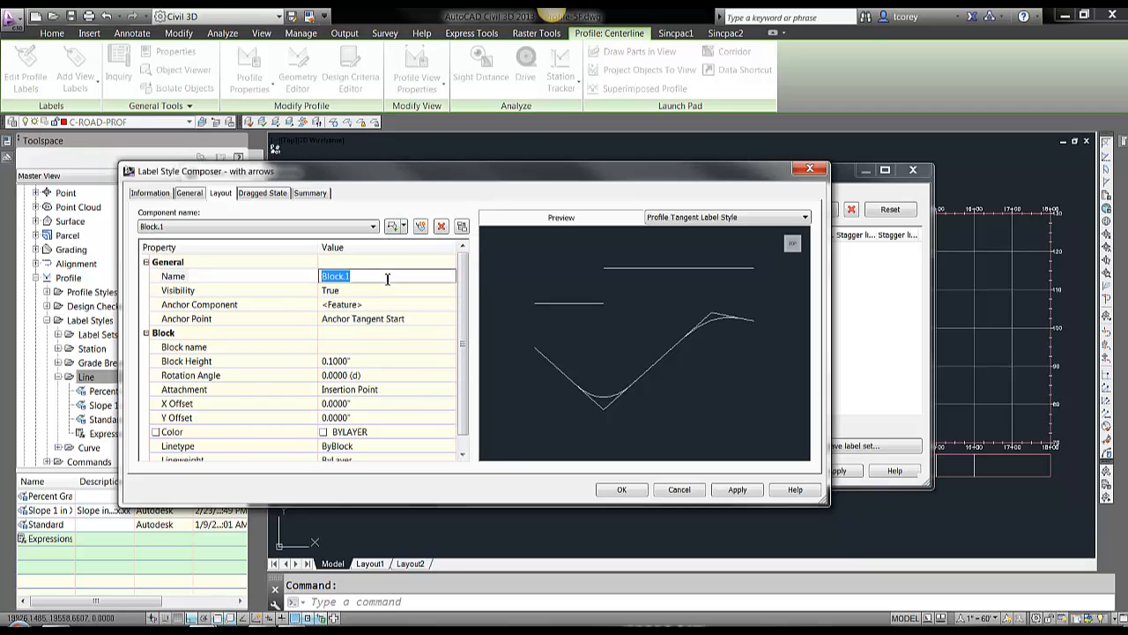
pyautogui.write('Arrow1')
pyautogui.click(295, 293)
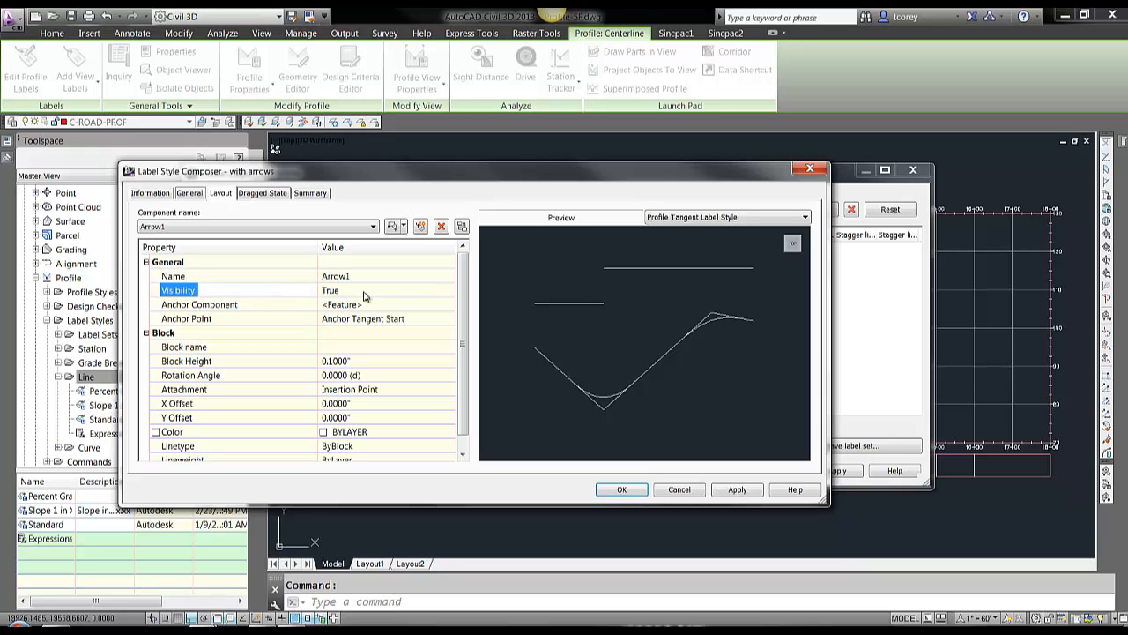
pyautogui.click(418, 322)
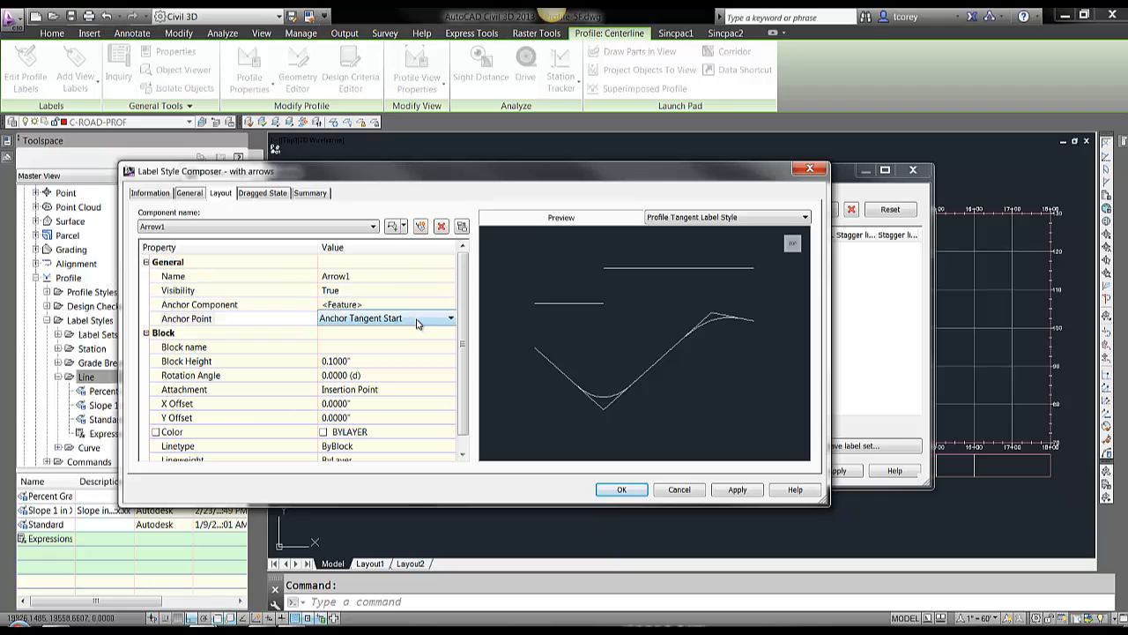
pyautogui.click(418, 323)
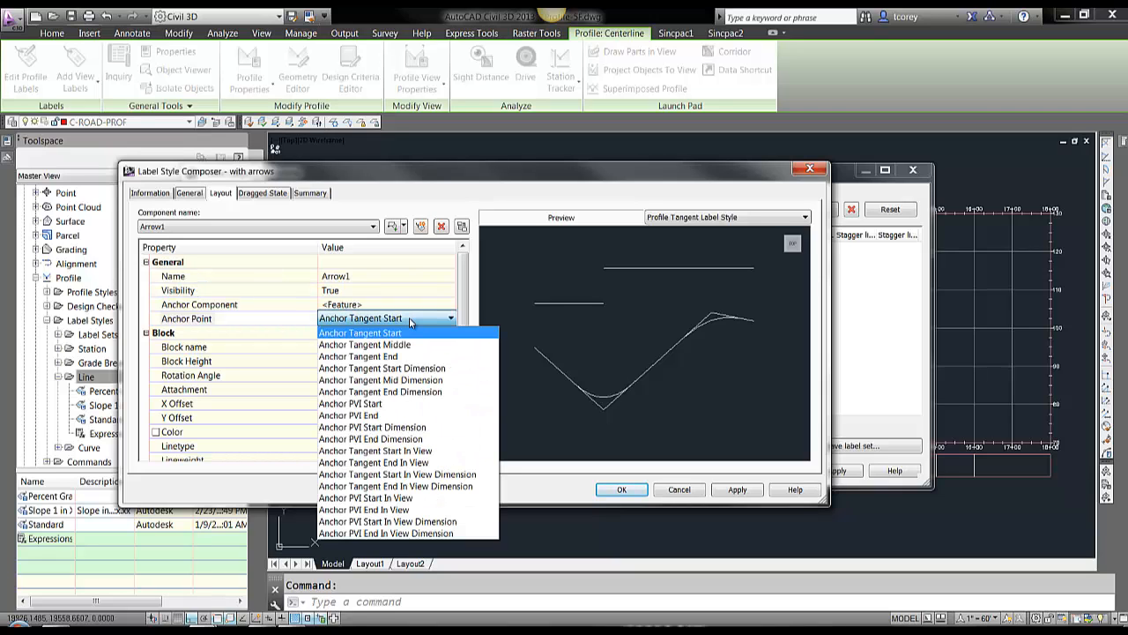
pyautogui.click(386, 427)
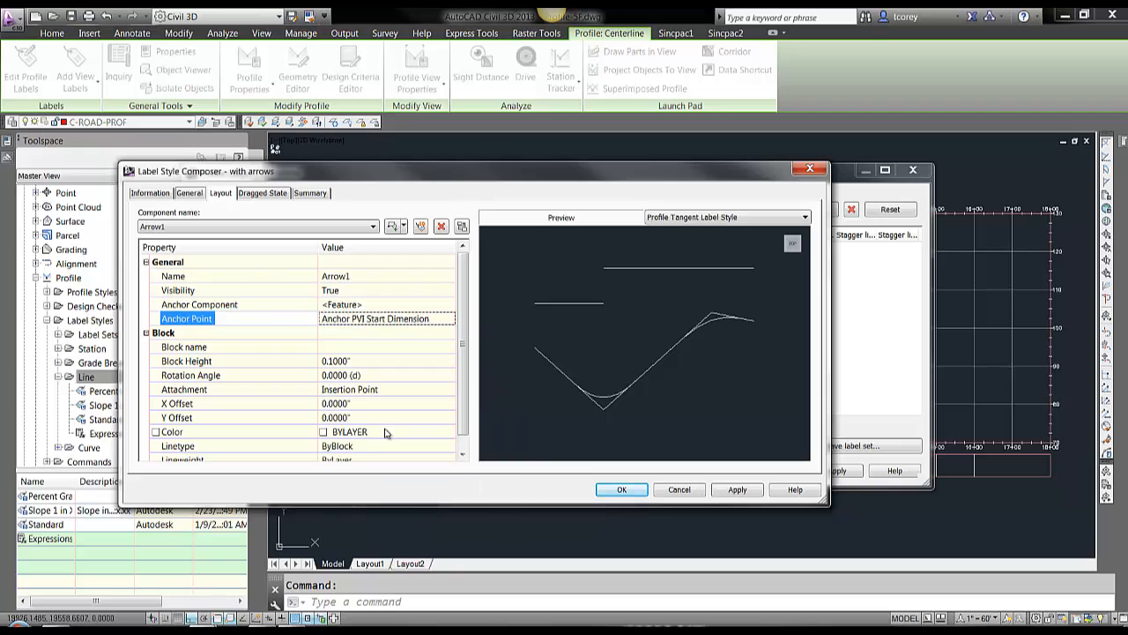
# Set the Arrow1 component's block height to 0.25" and assign the Arrowhead block to it.
pyautogui.click(374, 361)
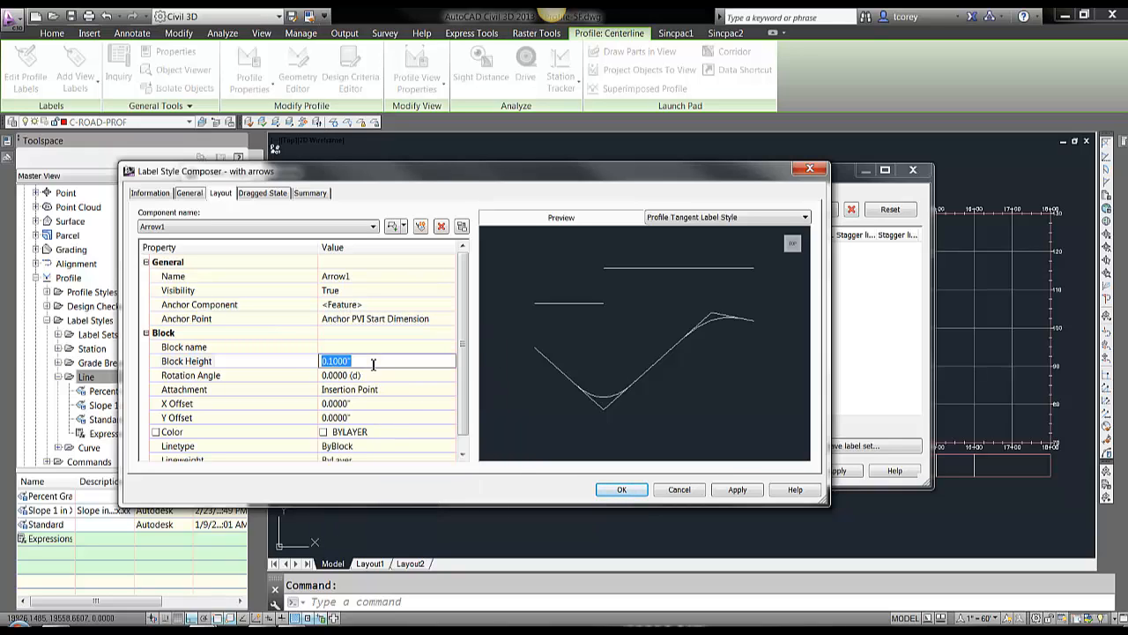
pyautogui.press('BackSpace')
pyautogui.write('.25')
pyautogui.click(286, 376)
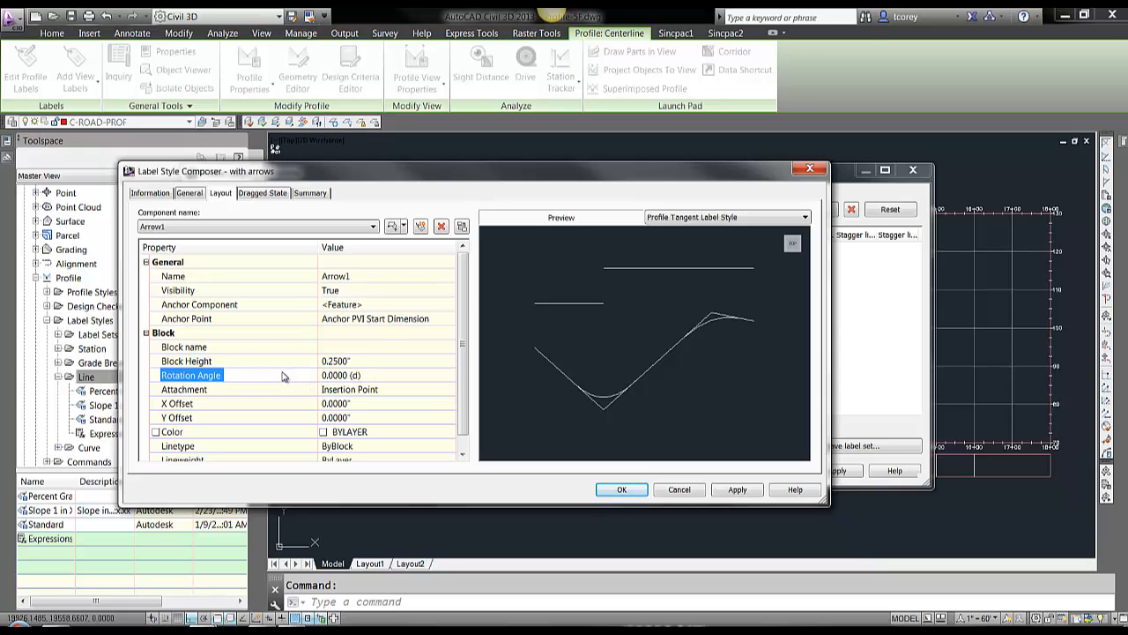
pyautogui.click(344, 348)
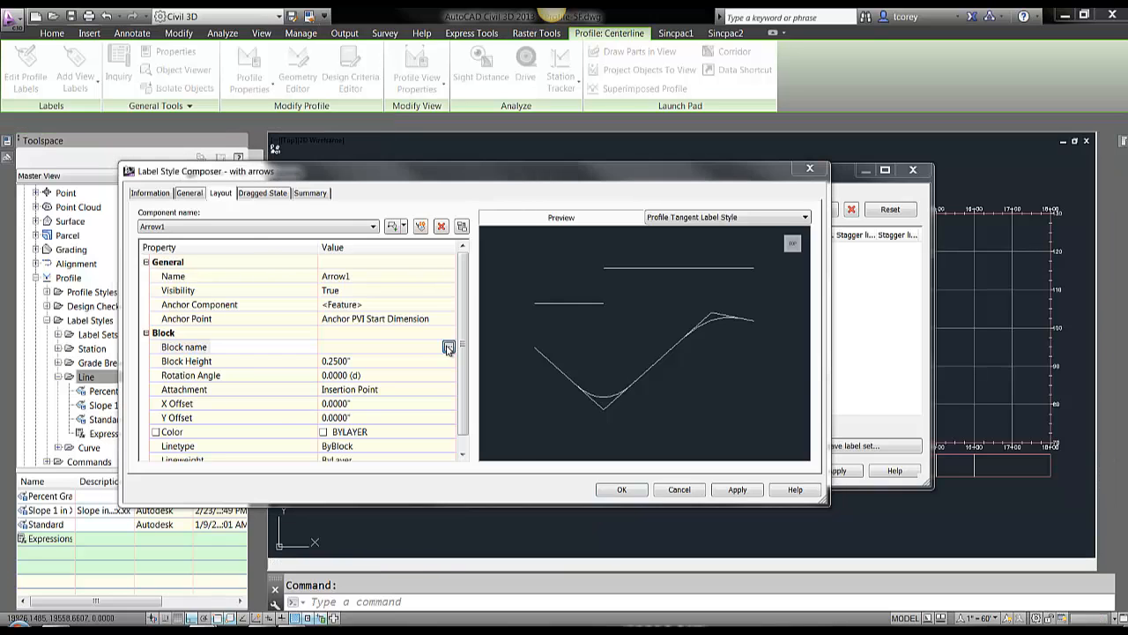
pyautogui.click(449, 348)
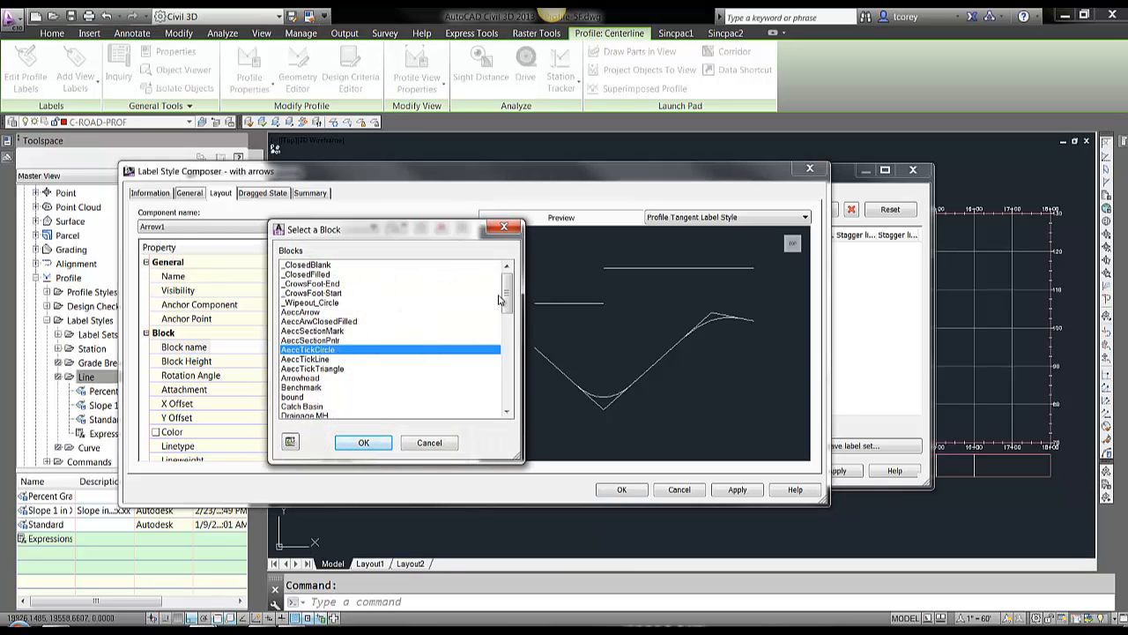
pyautogui.click(306, 378)
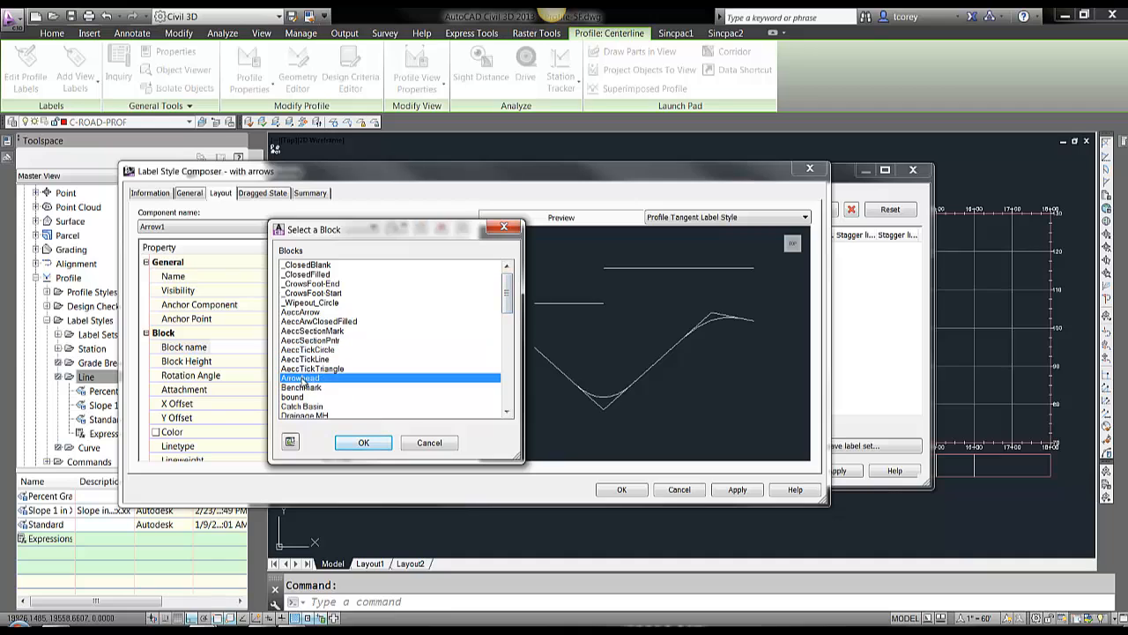
pyautogui.click(363, 443)
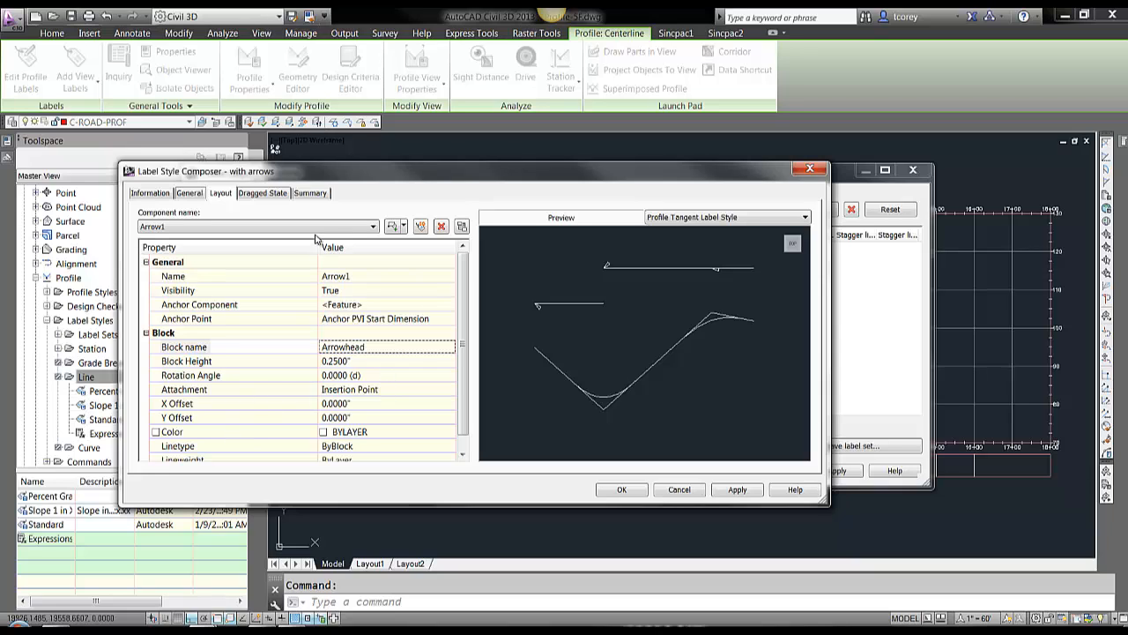
# Copy the Arrow1 component and rename the copy Arrow2.
pyautogui.click(421, 227)
pyautogui.click(392, 276)
pyautogui.click(393, 276)
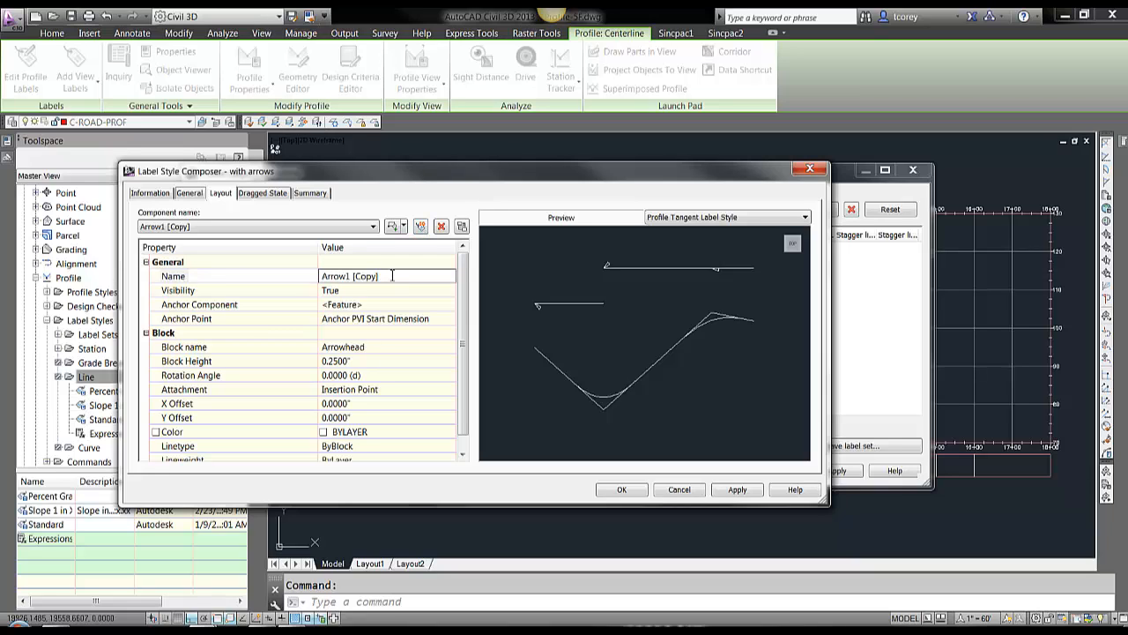
pyautogui.press('BackSpace')
pyautogui.press('BackSpace')
pyautogui.press('BackSpace')
pyautogui.press('BackSpace')
pyautogui.press('BackSpace')
pyautogui.press('BackSpace')
# Set the Arrow2 component's anchor point to Anchor PVI End Dimension.
pyautogui.click(360, 320)
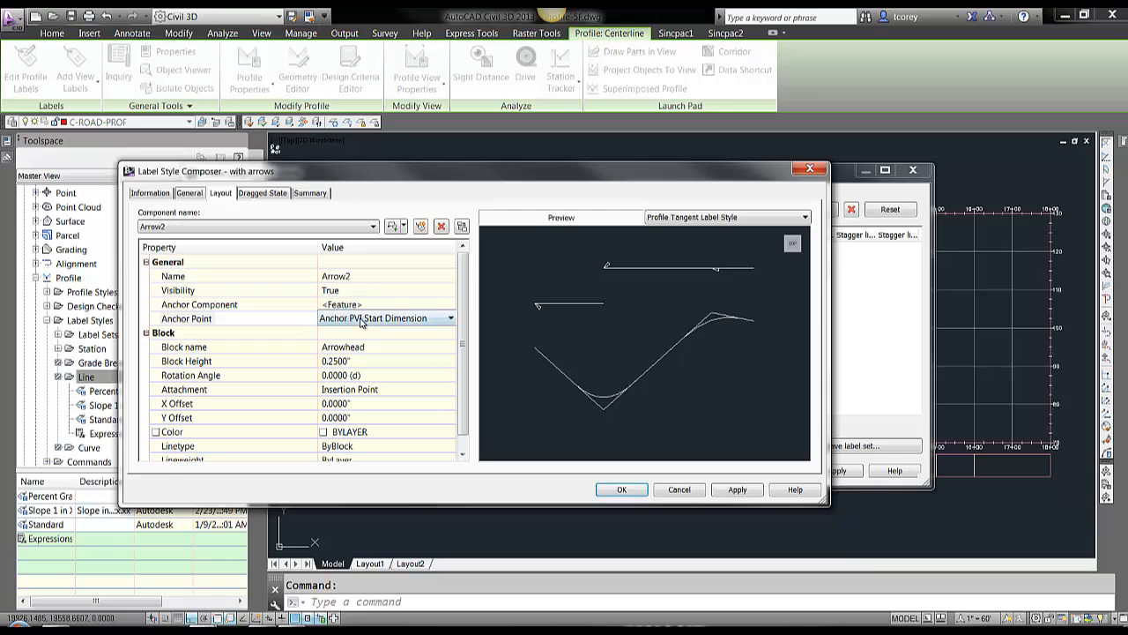
pyautogui.click(361, 320)
pyautogui.click(361, 320)
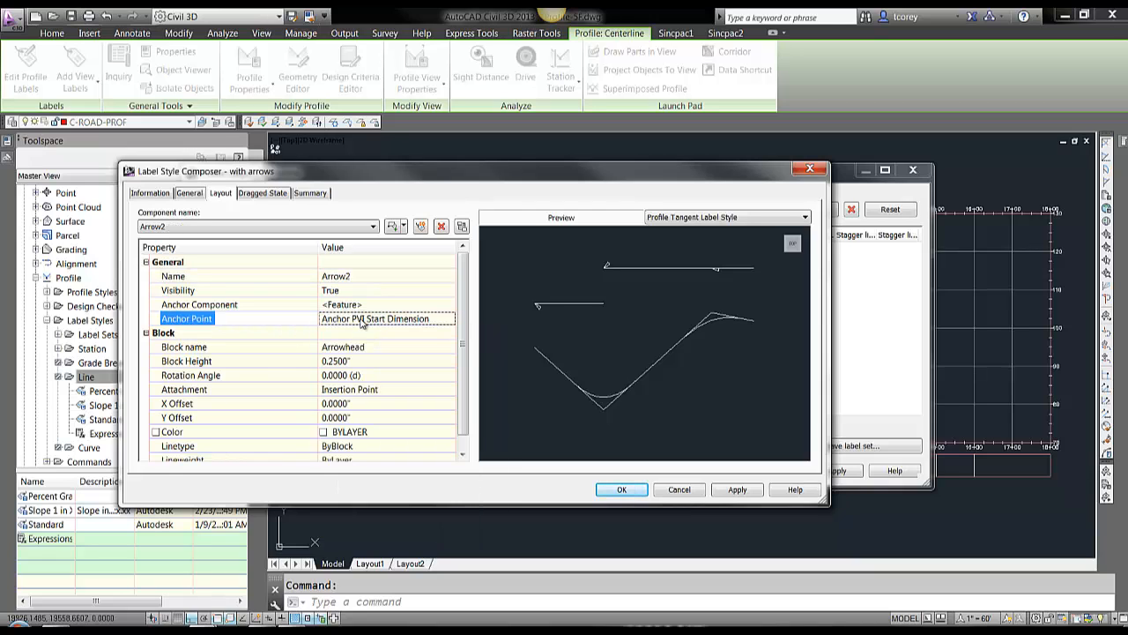
pyautogui.click(361, 320)
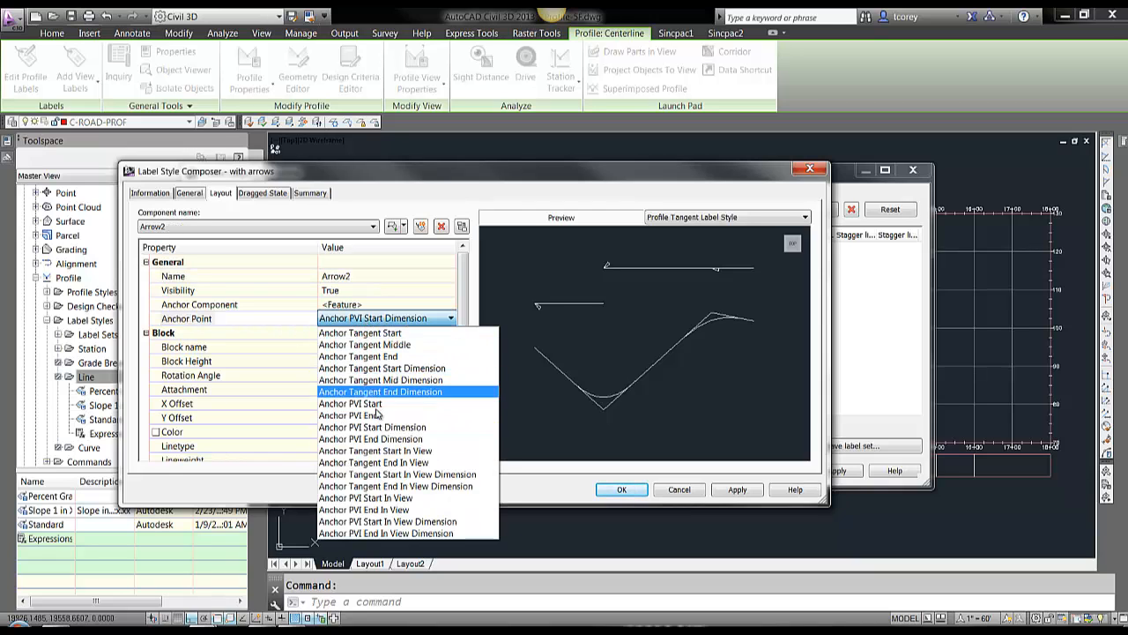
pyautogui.click(375, 441)
# Set the Arrow2 component's rotation angle to 180 degrees and accept the label style.
pyautogui.click(376, 375)
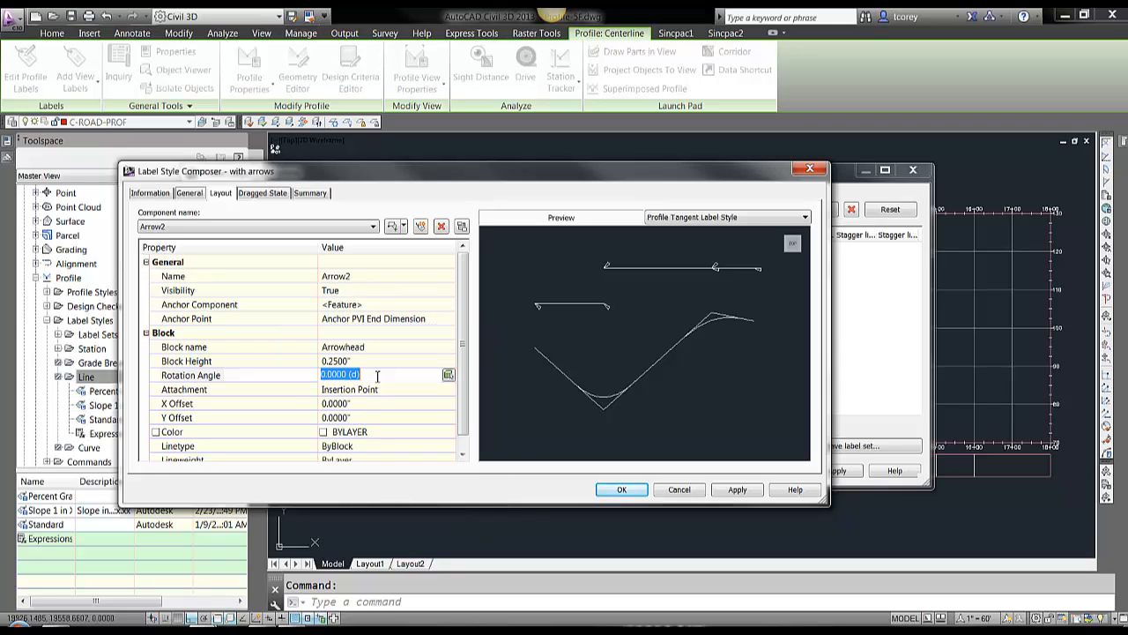
pyautogui.write('180')
pyautogui.press('Return')
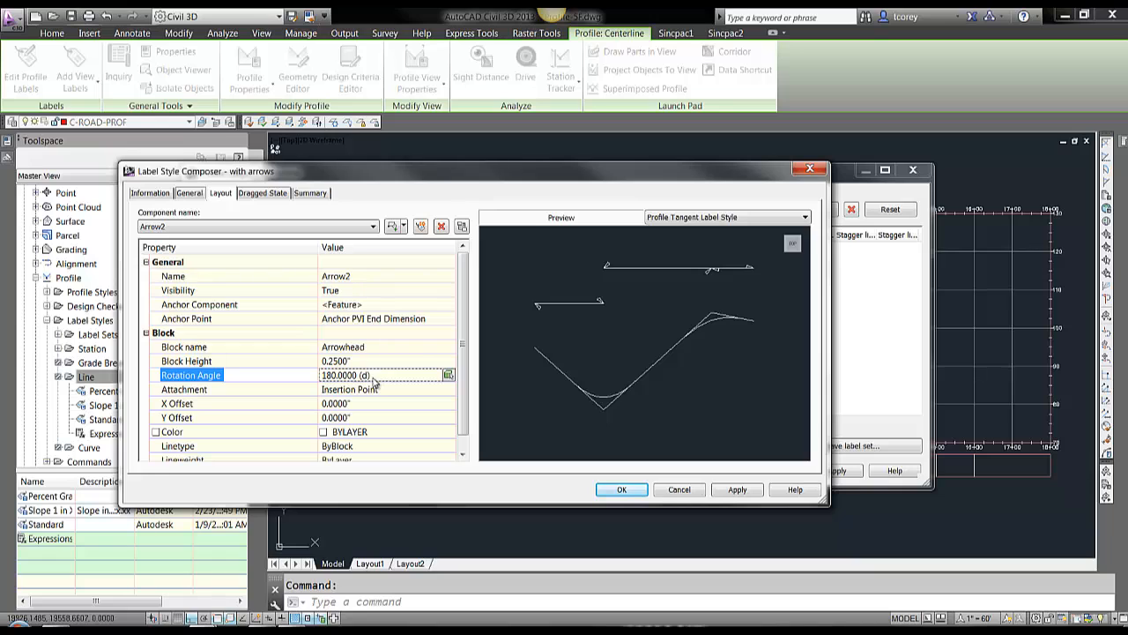
pyautogui.click(620, 489)
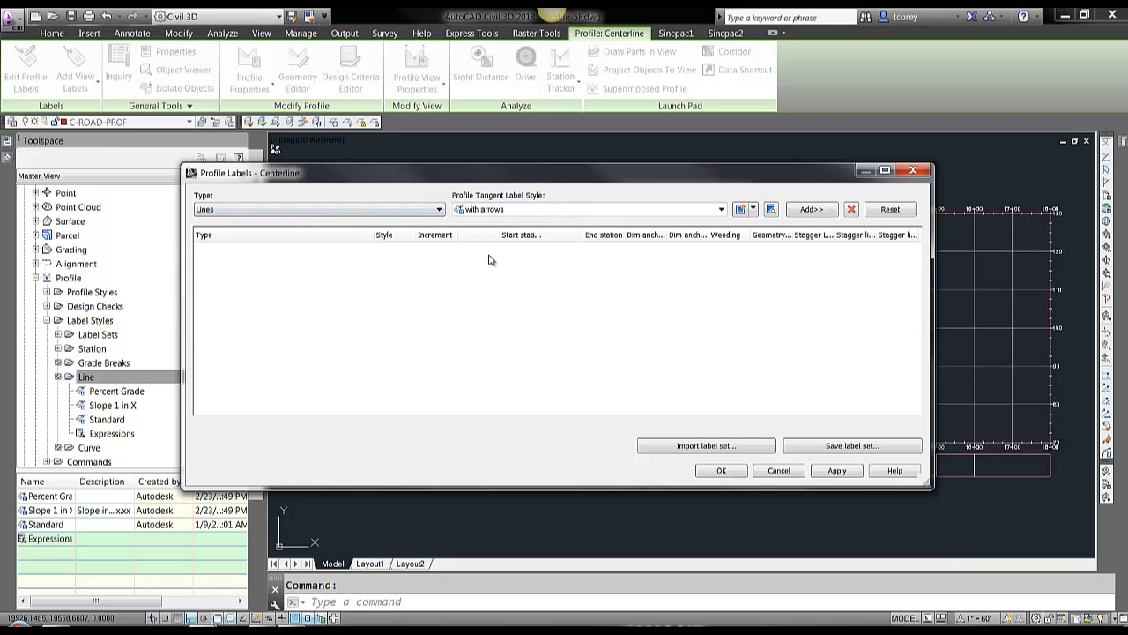
# Add a Lines label with the "with arrows" style to the Centerline profile's labels and apply it to the drawing.
pyautogui.click(812, 212)
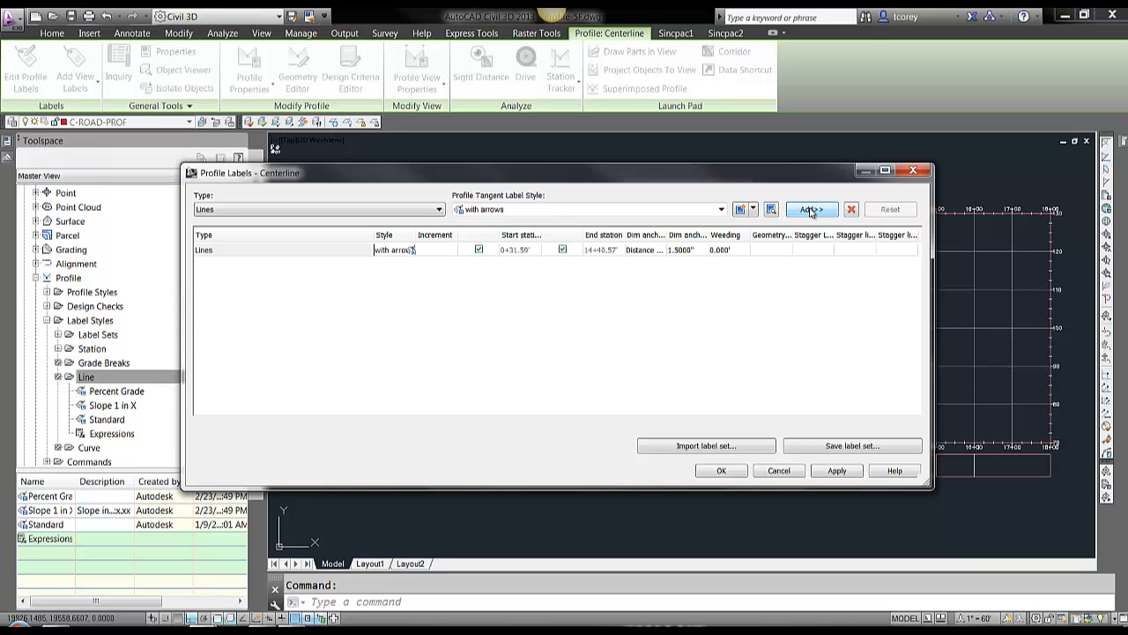
pyautogui.click(721, 471)
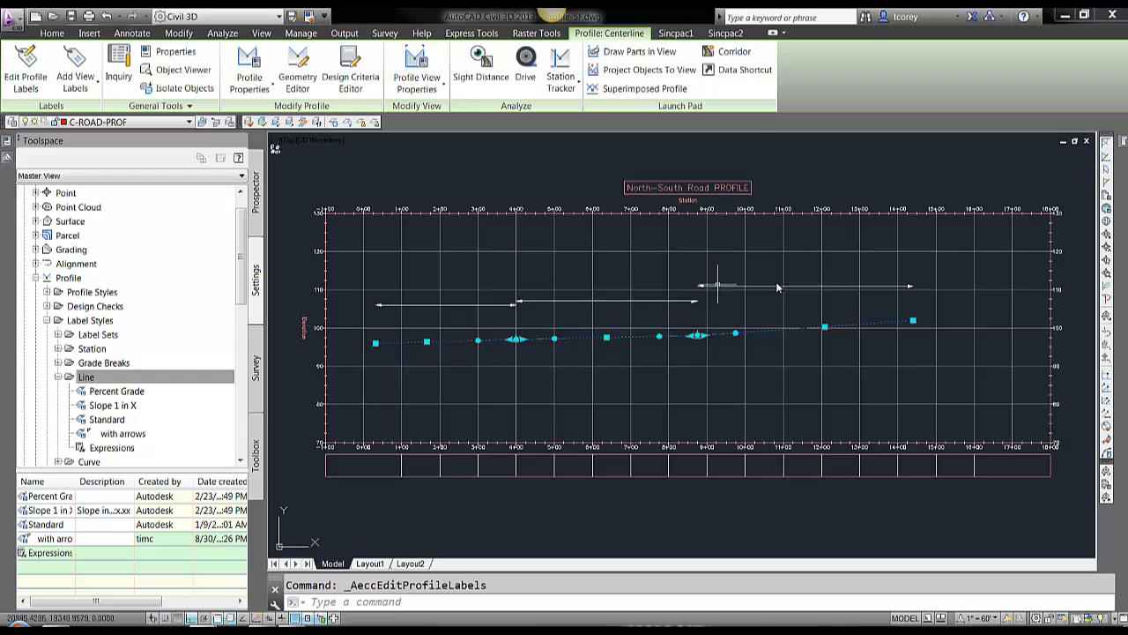
pyautogui.moveTo(723, 362)
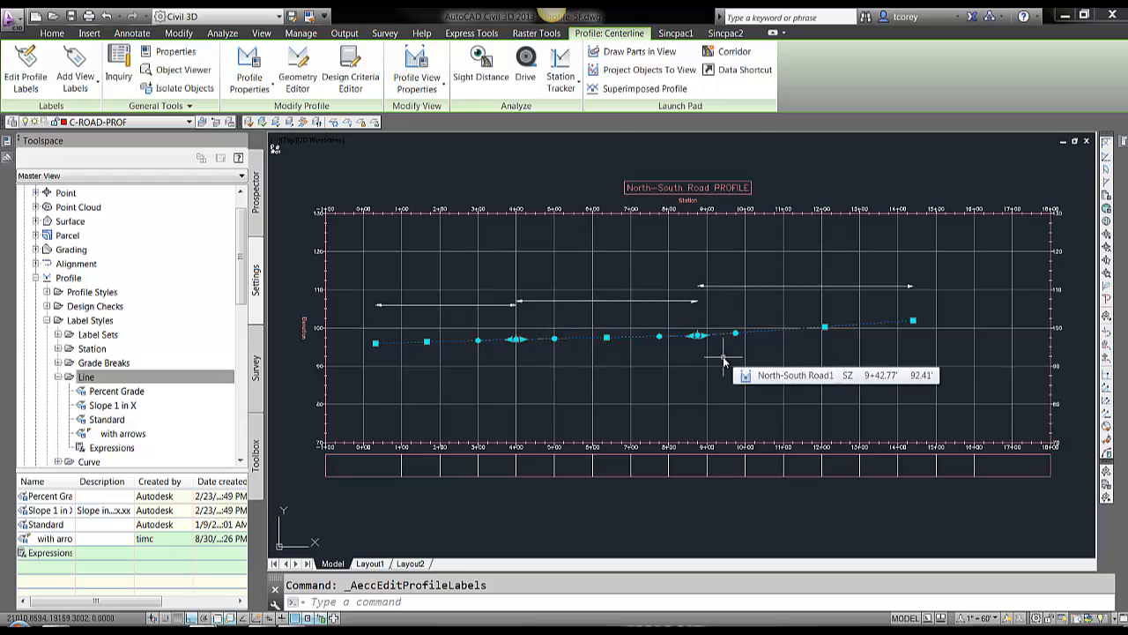